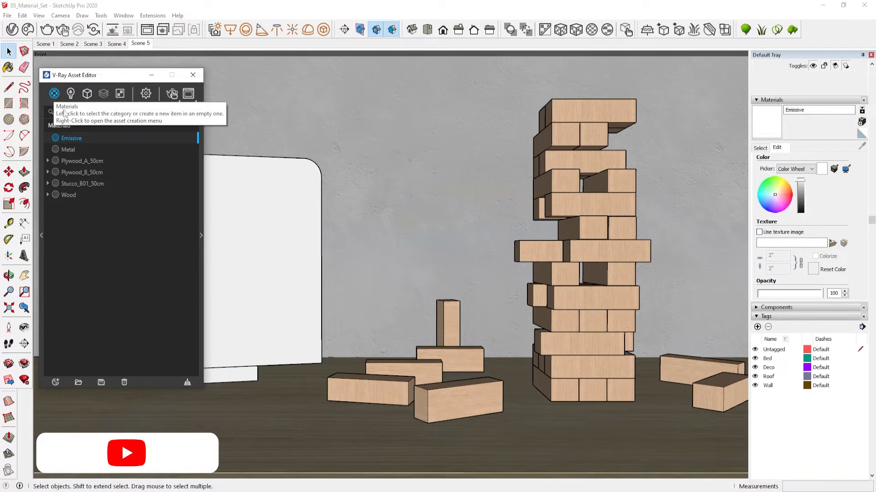
# Apply the Emissive material to the white backdrop panel in the model
pyautogui.click(200, 228)
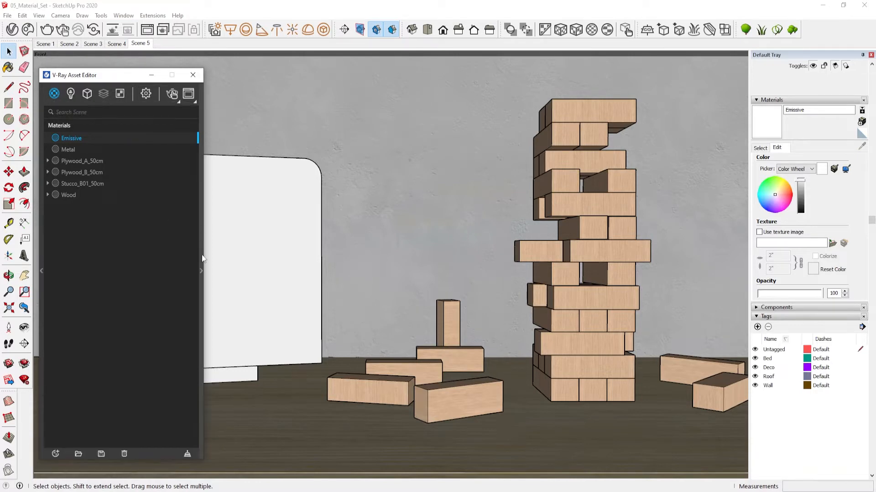
pyautogui.click(202, 257)
pyautogui.moveTo(217, 81); pyautogui.dragTo(580, 50)
pyautogui.click(237, 178)
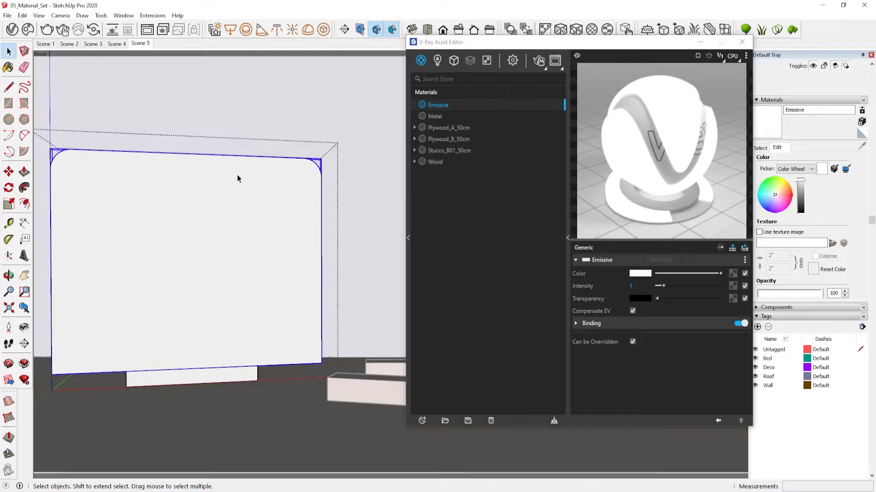
pyautogui.rightClick(469, 106)
pyautogui.click(478, 126)
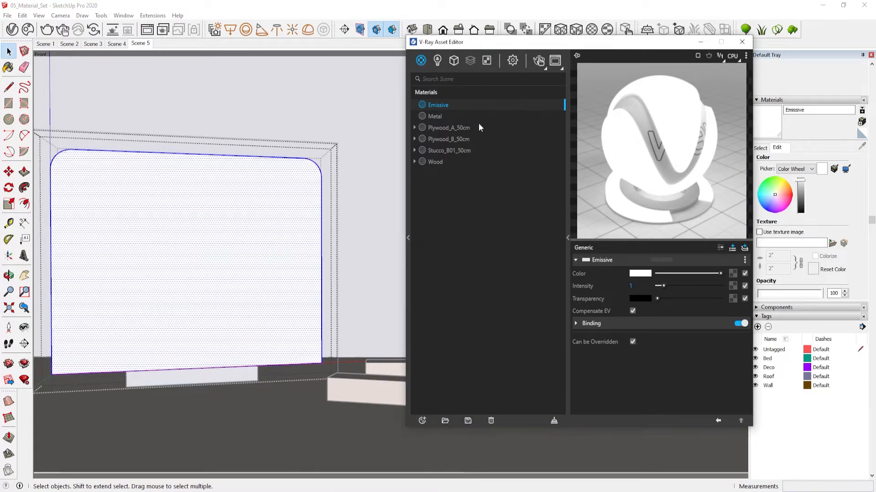
pyautogui.click(567, 149)
pyautogui.click(293, 108)
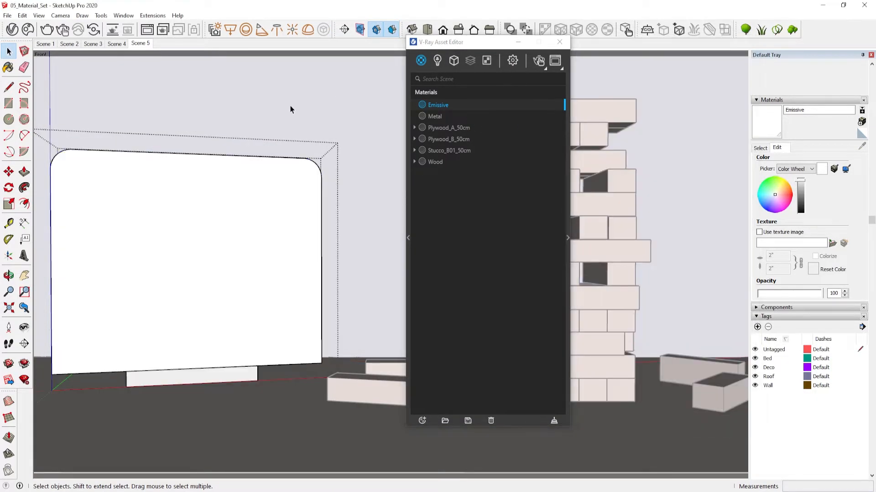
# Run an interactive V-Ray render to preview the emissive panel in the frame buffer
pyautogui.moveTo(458, 42); pyautogui.dragTo(98, 49)
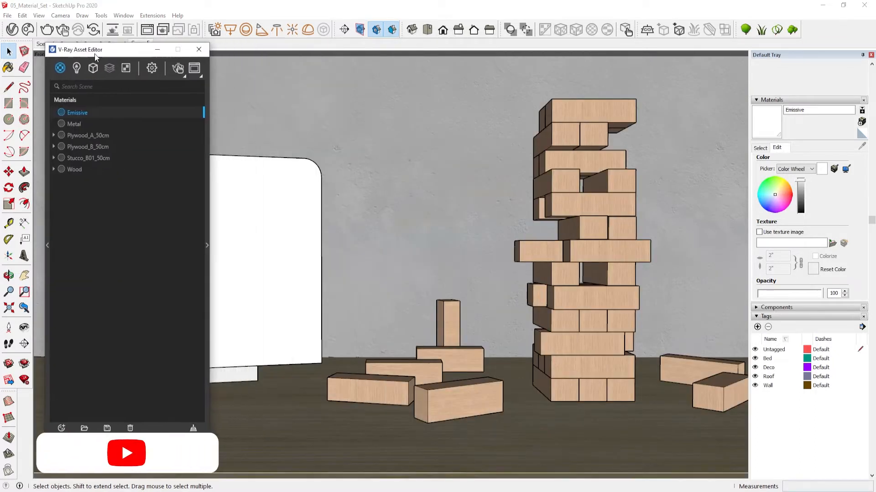
pyautogui.click(206, 155)
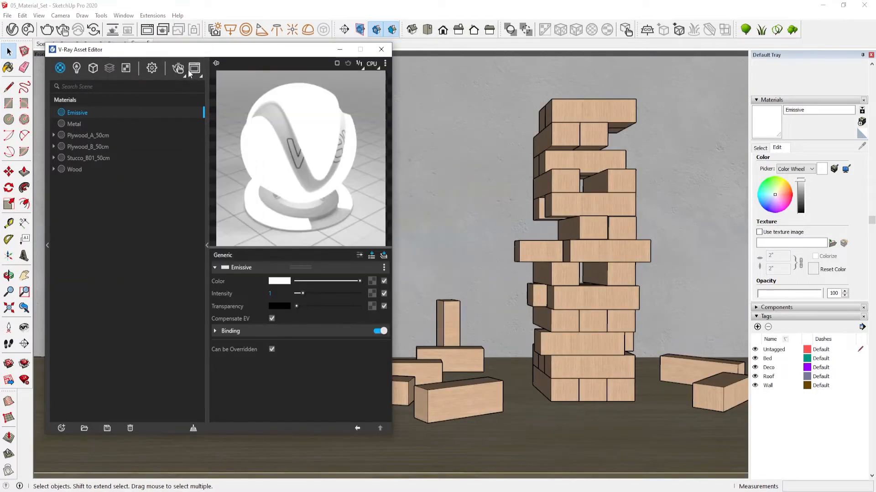
pyautogui.click(178, 70)
pyautogui.moveTo(523, 80); pyautogui.dragTo(581, 77)
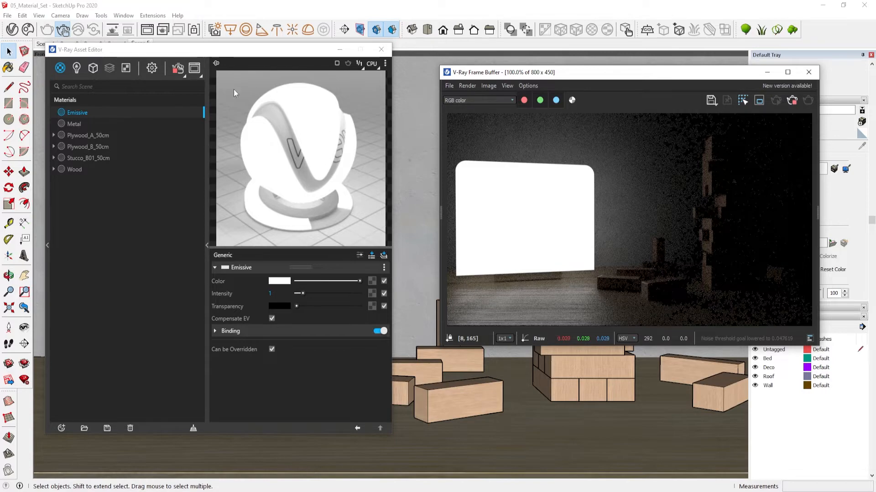
pyautogui.click(177, 68)
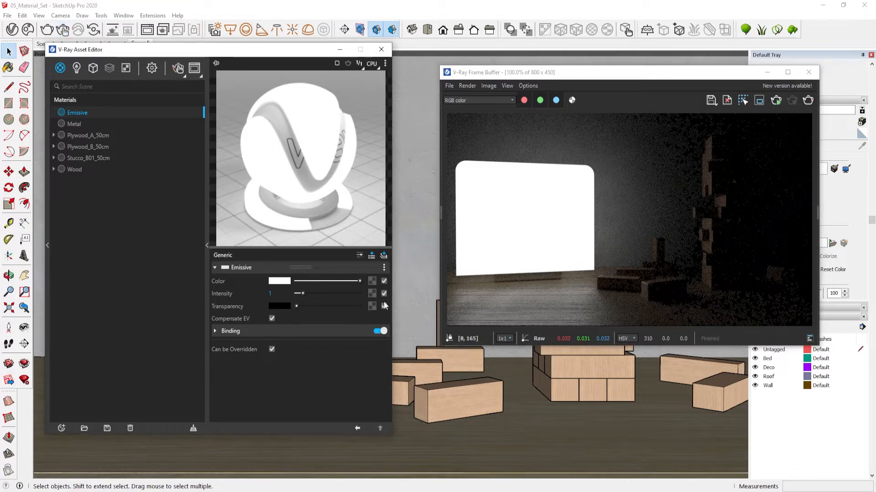
# Load the Material.png bitmap as the Emissive material's color texture
pyautogui.click(373, 281)
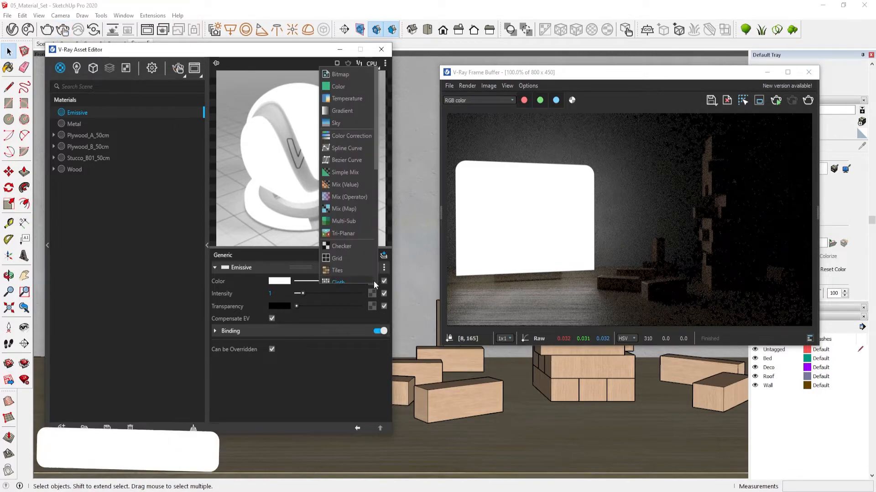
pyautogui.click(356, 73)
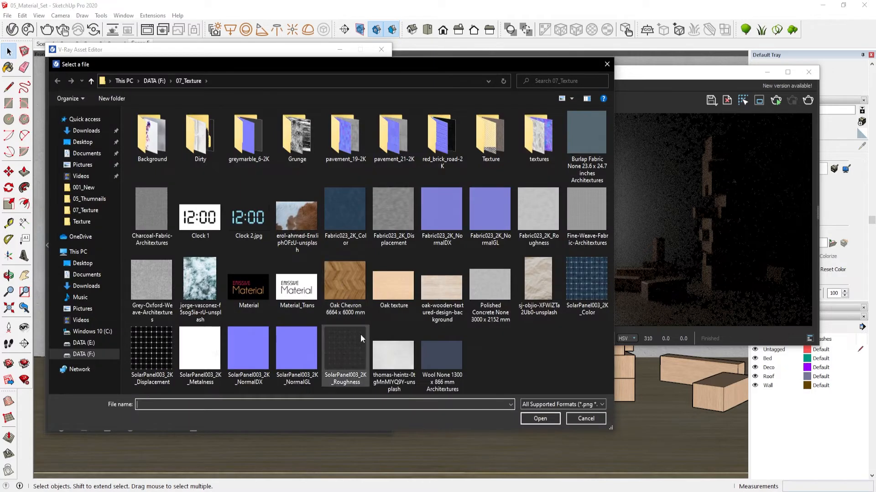
pyautogui.click(242, 286)
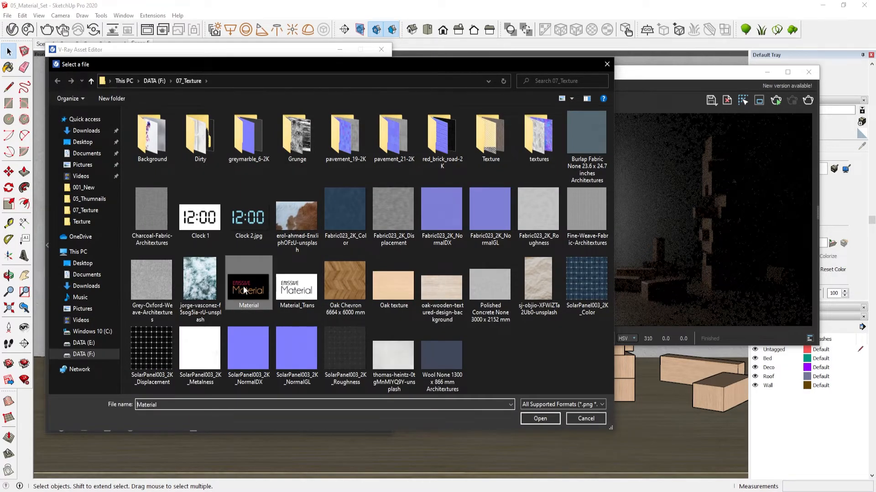
pyautogui.click(540, 419)
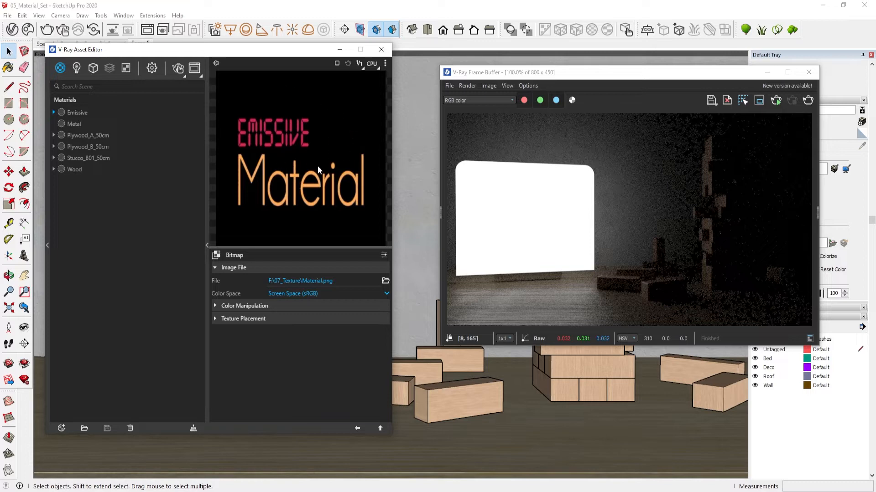
pyautogui.click(380, 428)
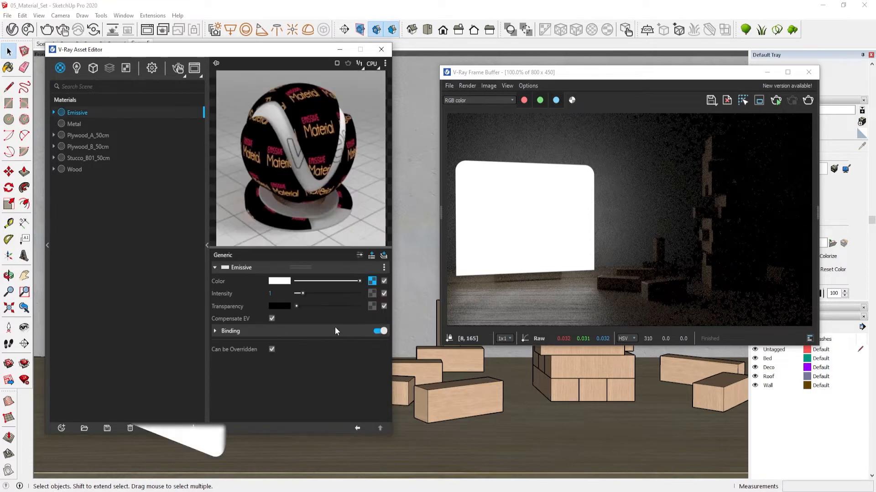
# Set the Emissive material's intensity to 4
pyautogui.click(270, 293)
pyautogui.write('4')
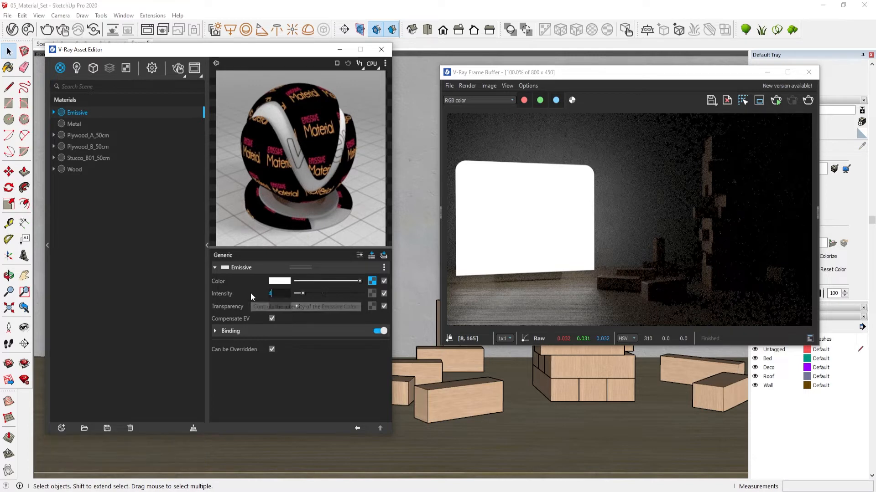
pyautogui.press('Return')
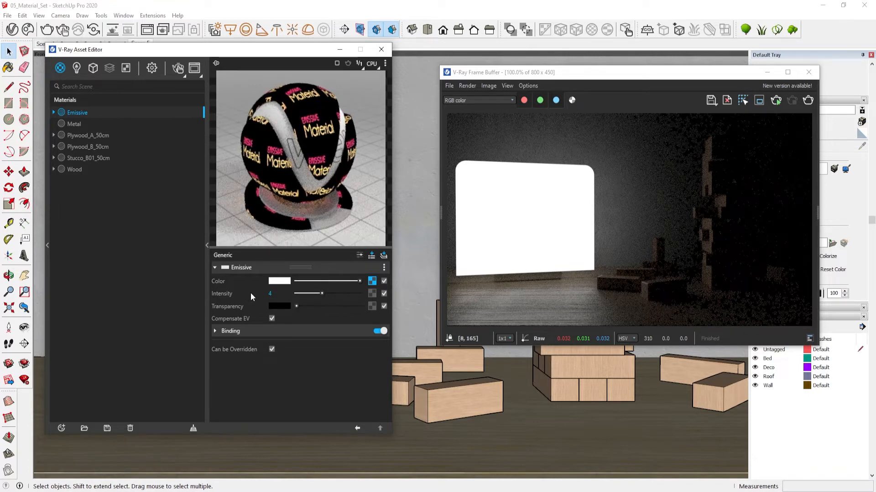
# Restart the interactive render with the textured emissive material
pyautogui.click(207, 138)
pyautogui.click(177, 69)
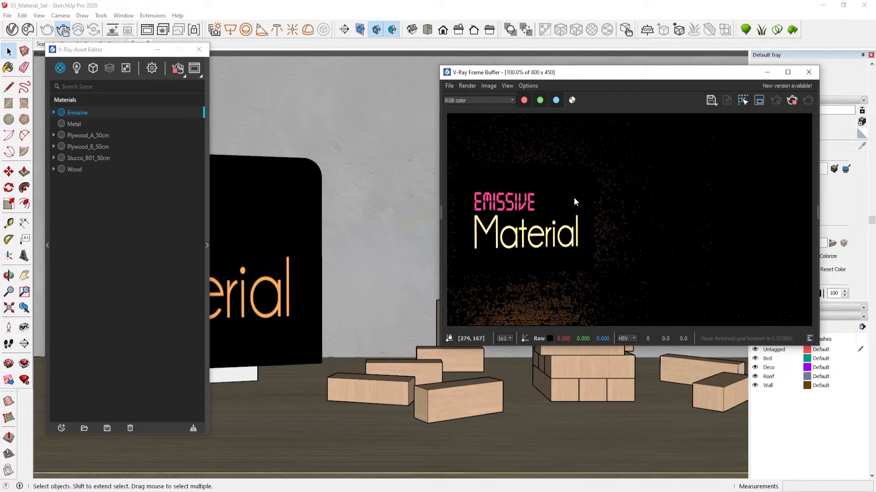
# Try Emissive intensities of 9 and 10, then set the intensity back to 4
pyautogui.click(207, 178)
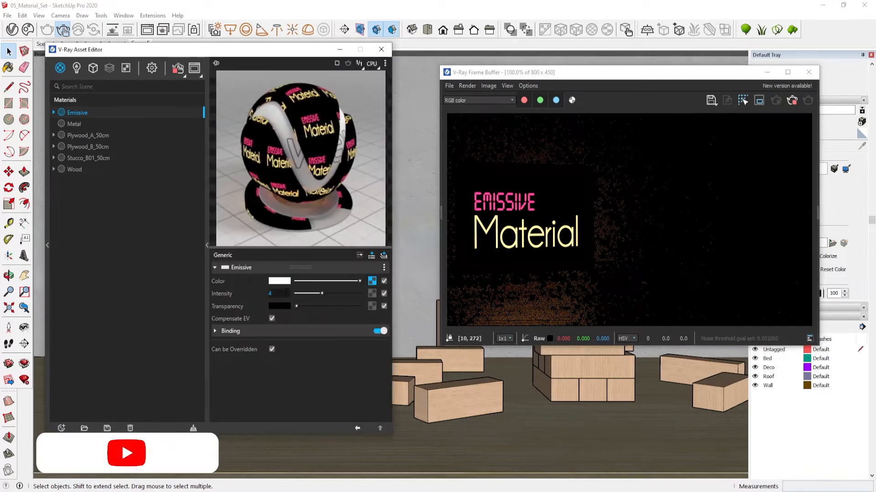
pyautogui.write('9')
pyautogui.press('Return')
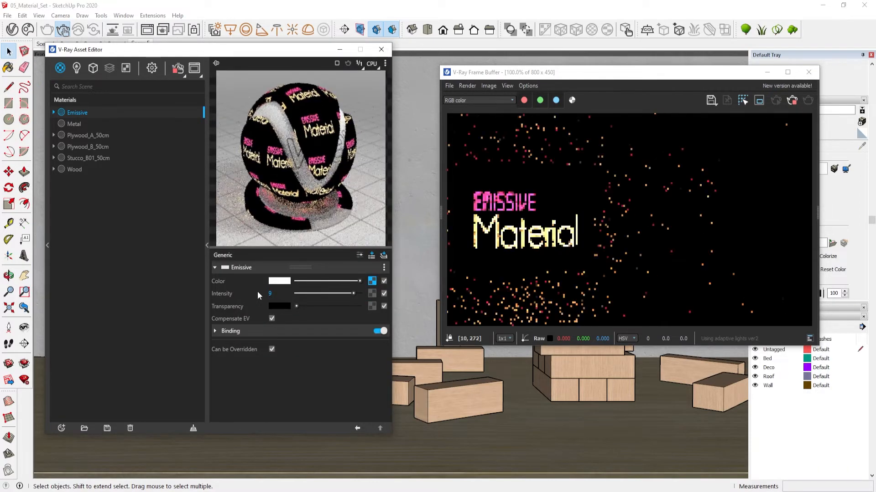
pyautogui.moveTo(279, 294); pyautogui.dragTo(257, 293)
pyautogui.write('1')
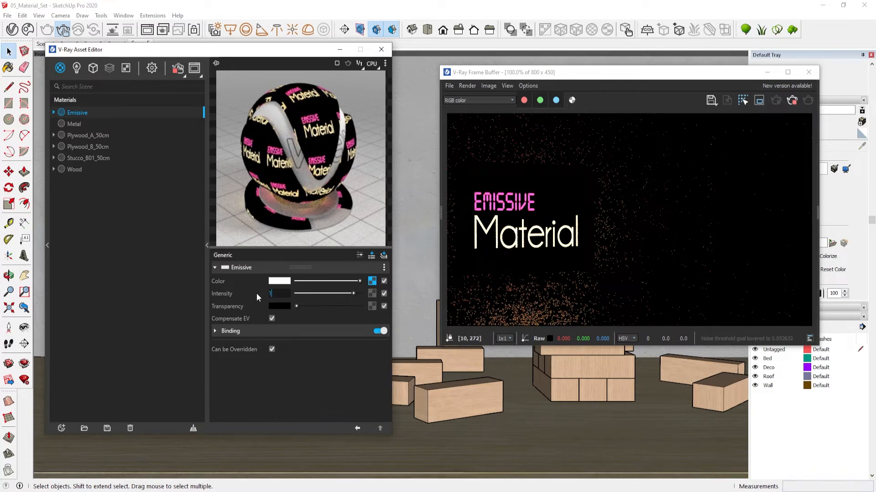
pyautogui.write('0')
pyautogui.press('Return')
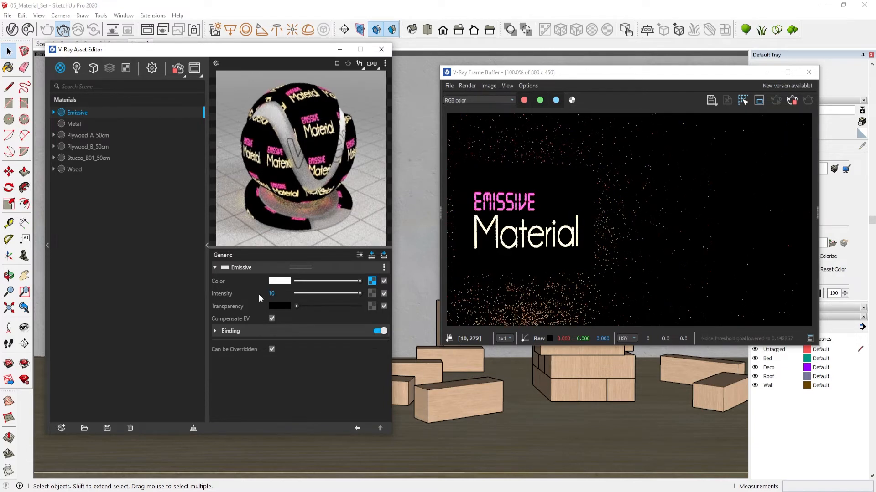
pyautogui.write('4')
pyautogui.press('Return')
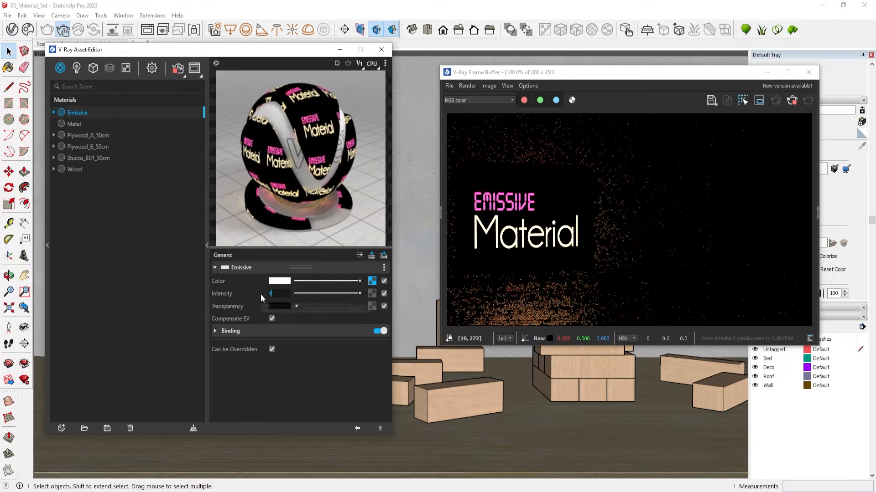
pyautogui.click(206, 205)
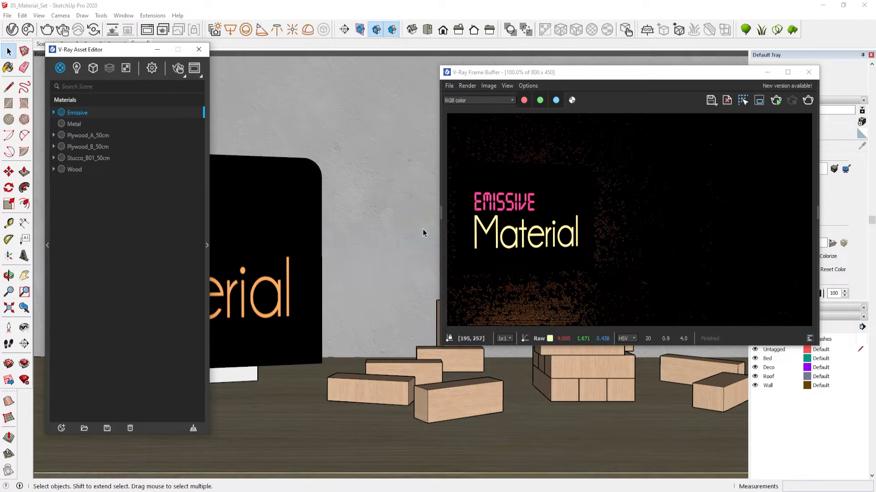
pyautogui.click(207, 196)
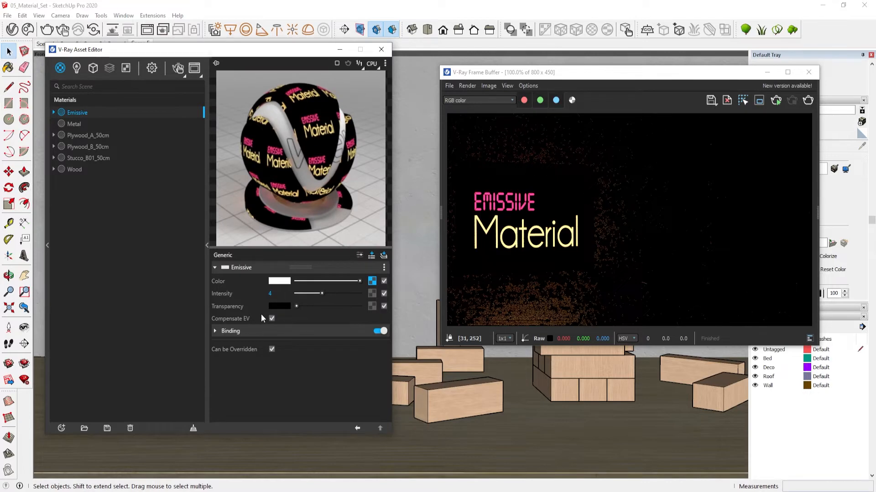
pyautogui.moveTo(302, 305); pyautogui.dragTo(360, 307)
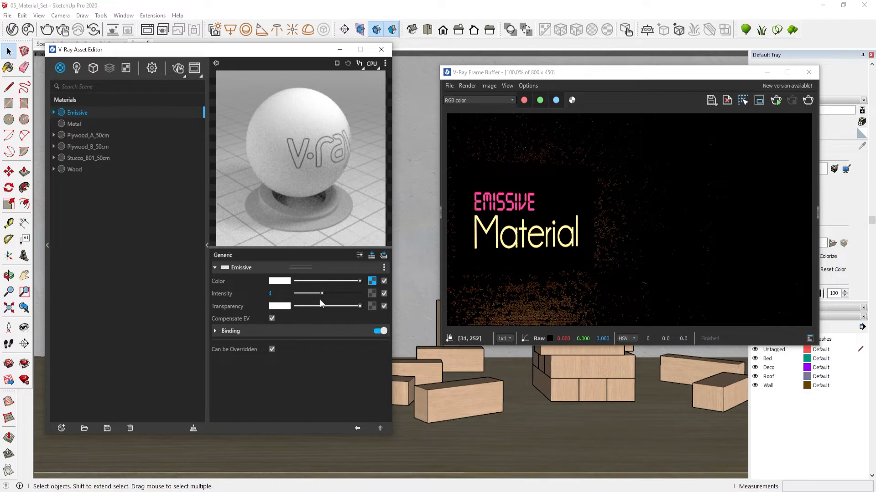
pyautogui.moveTo(318, 307); pyautogui.dragTo(269, 303)
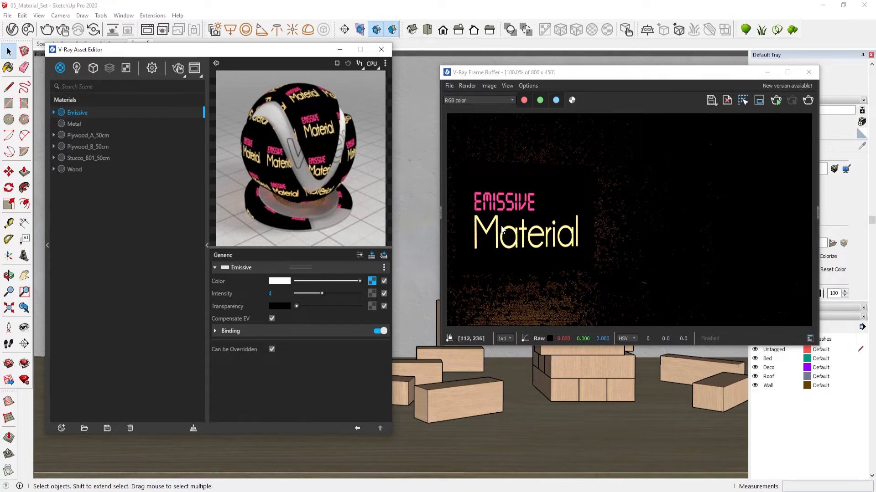
# Load the Material_Trans.png bitmap as the Emissive material's transparency texture
pyautogui.click(372, 306)
pyautogui.click(353, 75)
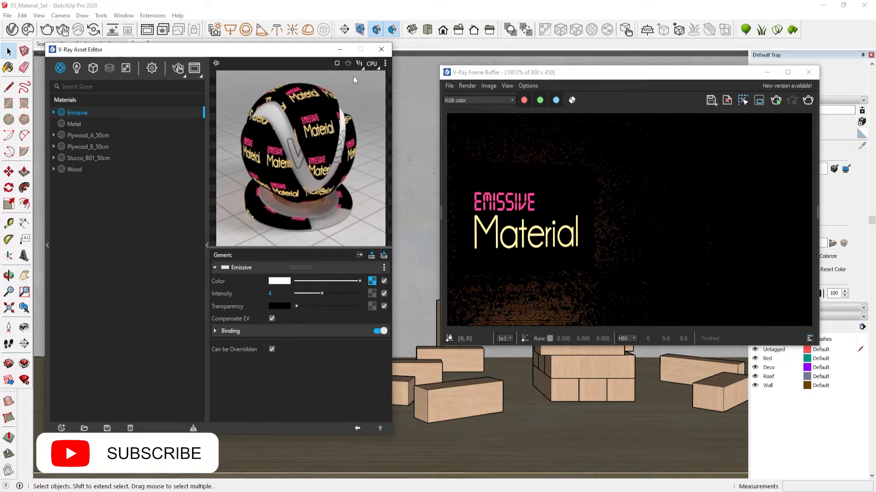
pyautogui.click(296, 287)
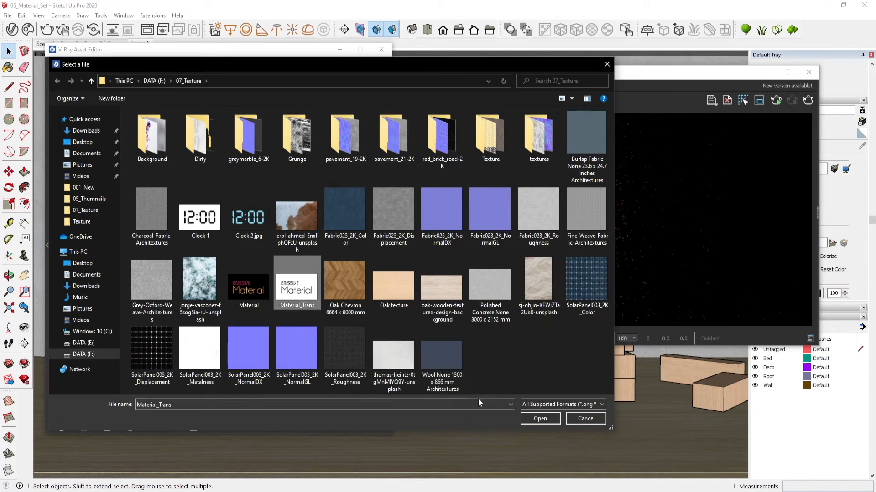
pyautogui.click(534, 419)
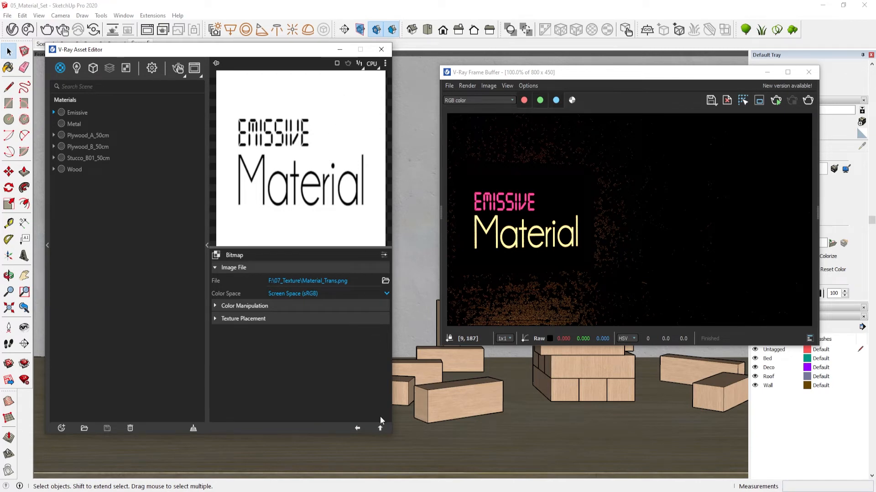
pyautogui.click(379, 429)
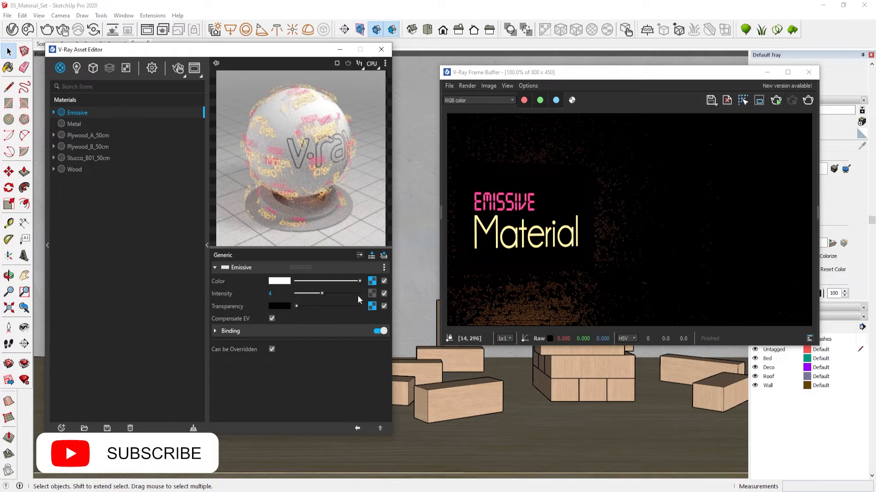
# Inspect the material's Binding options and the render settings, returning to the materials list
pyautogui.click(215, 330)
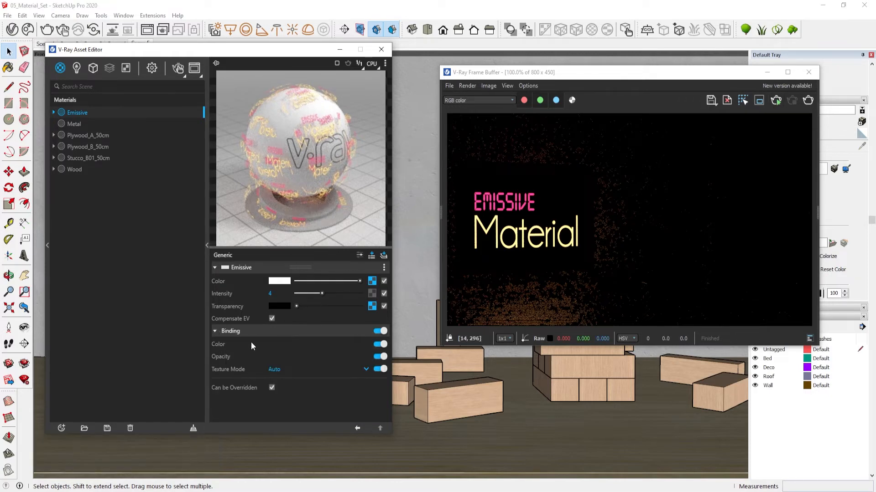
pyautogui.click(219, 332)
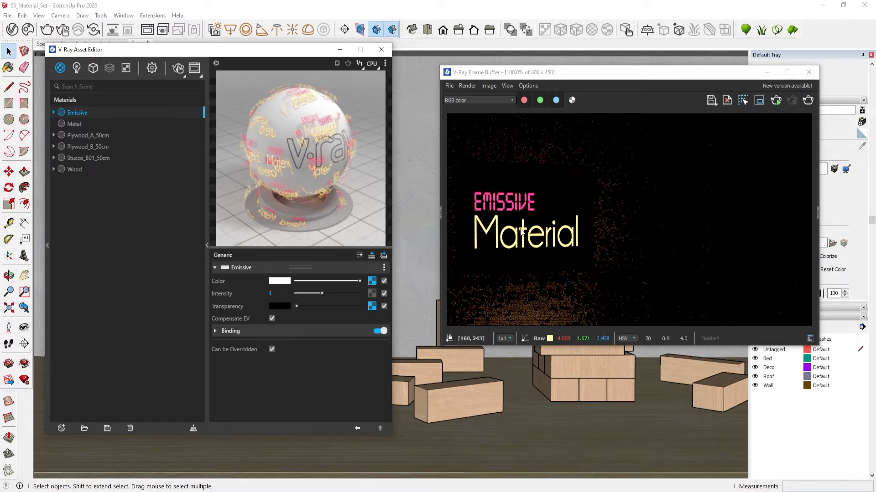
pyautogui.click(151, 69)
pyautogui.click(85, 170)
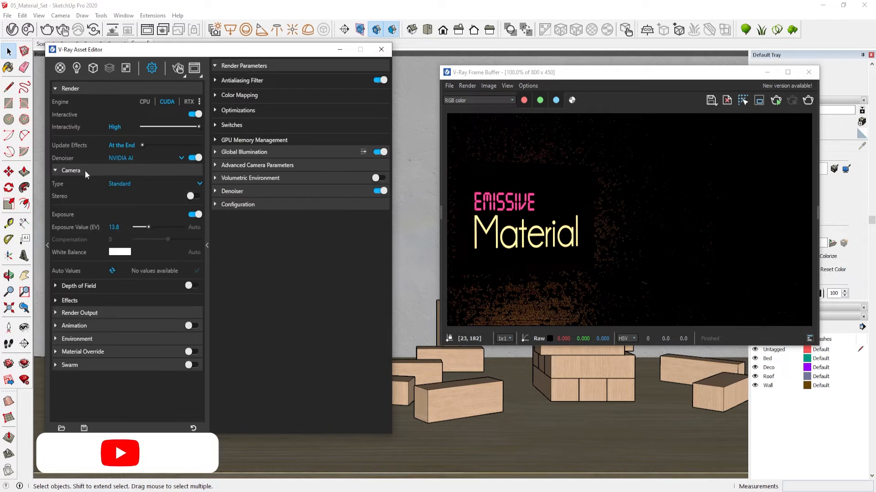
pyautogui.click(67, 70)
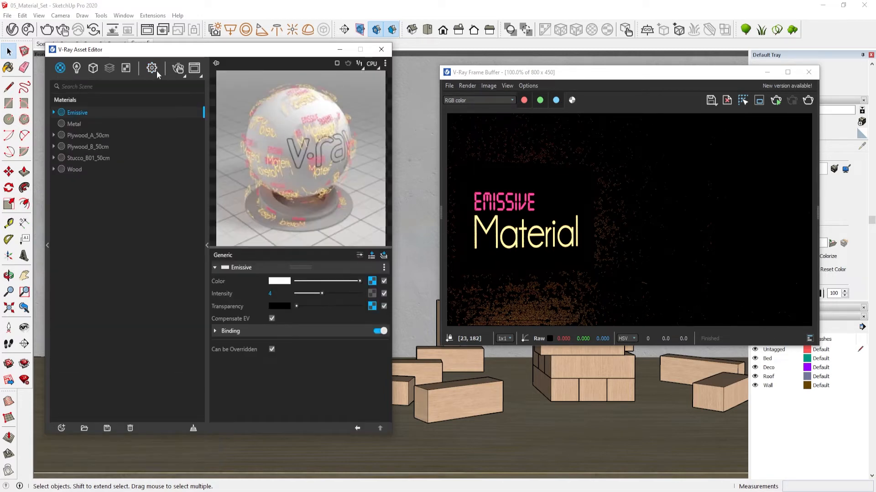
# Show the Emissive layer's advanced options and turn off Emit On Back Side
pyautogui.click(361, 256)
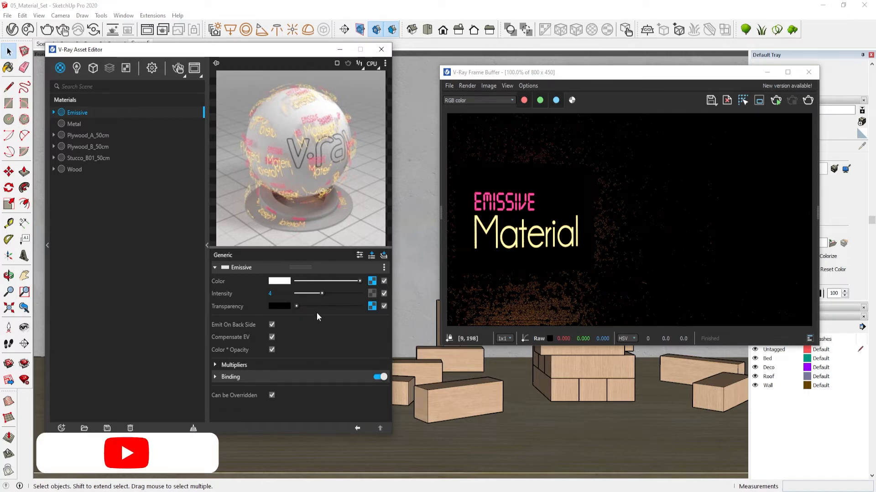
pyautogui.click(272, 325)
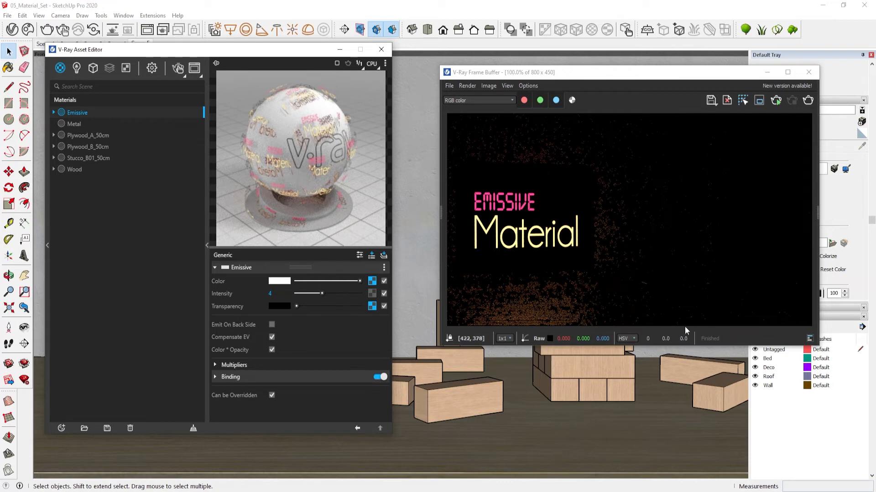
# Turn Emit On Back Side back on and review the Color and Transparency bitmap textures of the Emissive material
pyautogui.click(272, 325)
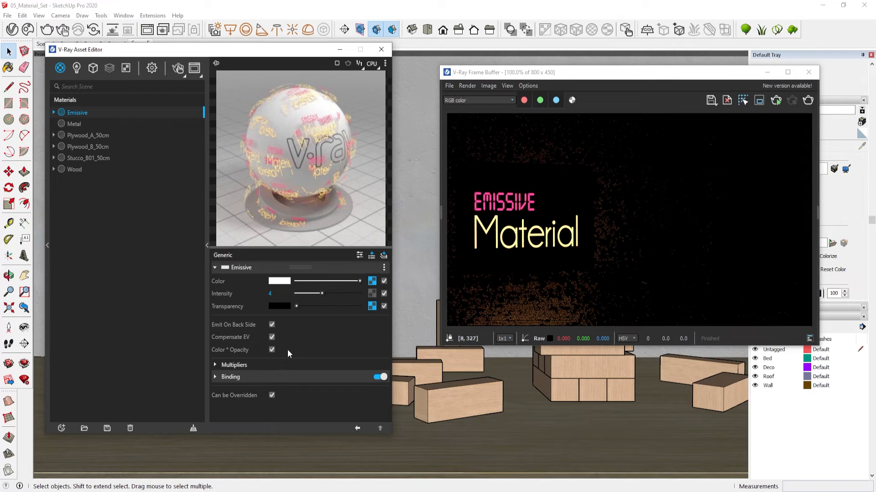
pyautogui.click(372, 281)
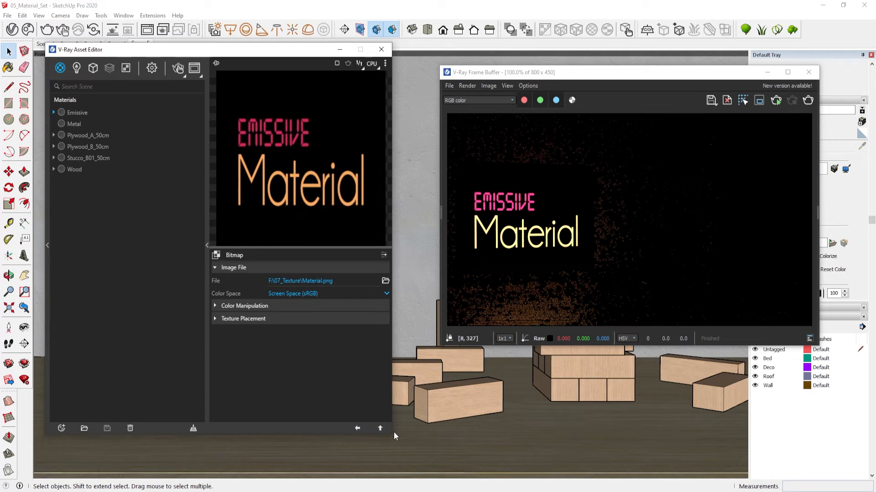
pyautogui.click(380, 429)
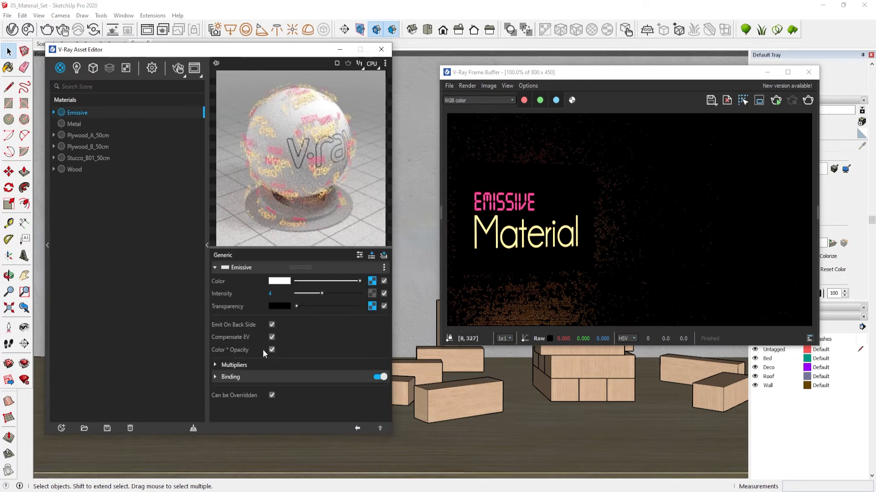
pyautogui.click(372, 281)
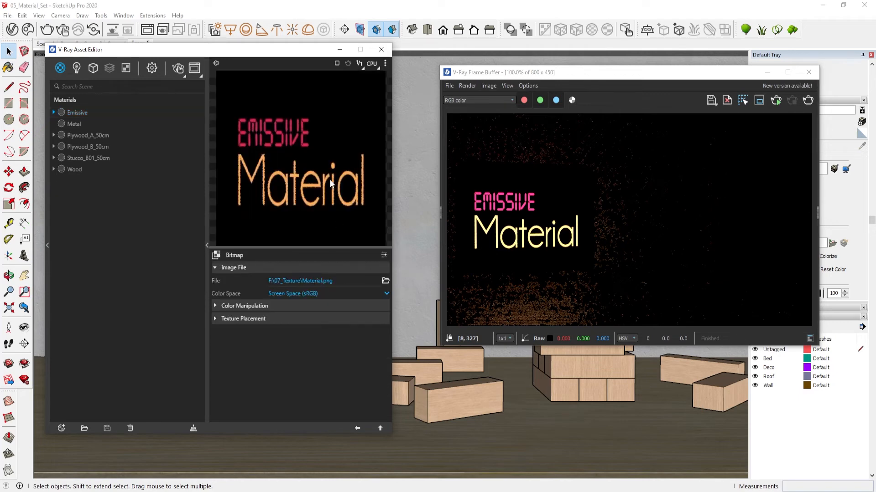
pyautogui.click(381, 429)
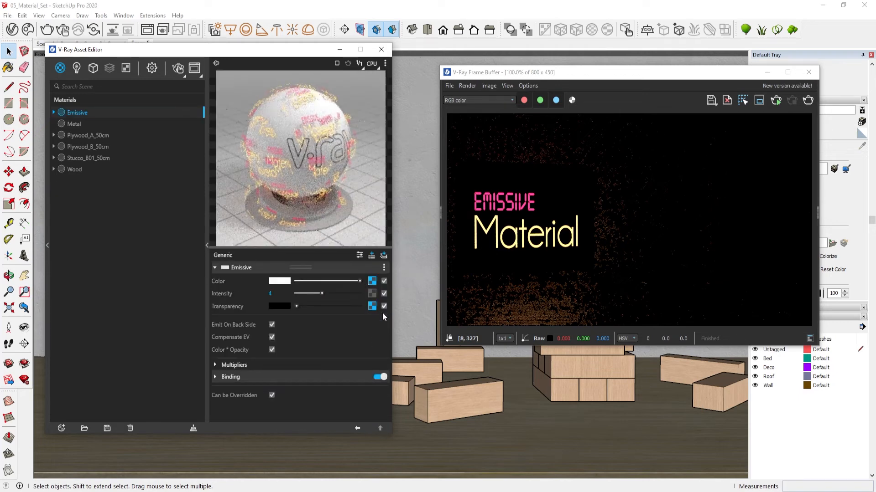
pyautogui.click(372, 307)
pyautogui.click(380, 429)
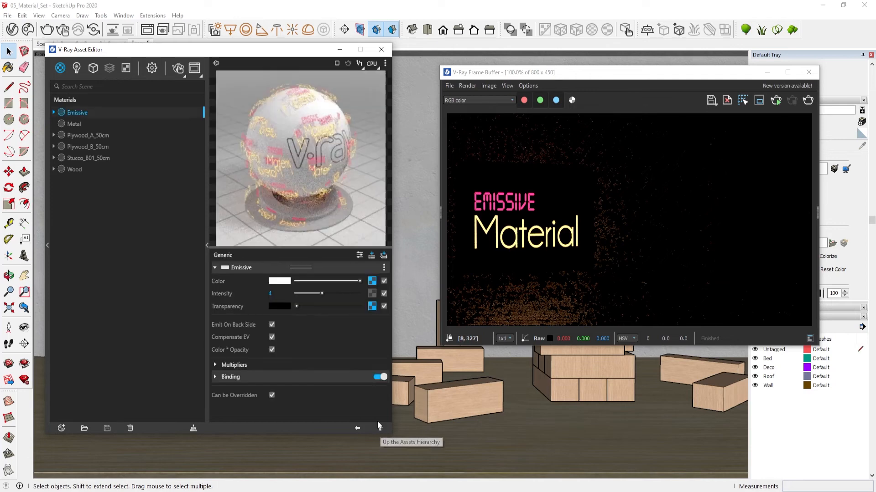
pyautogui.click(367, 281)
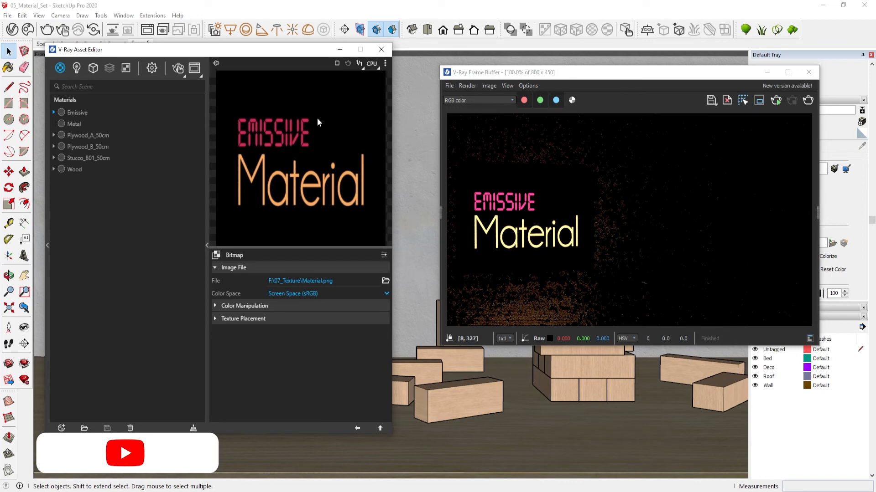
pyautogui.click(377, 426)
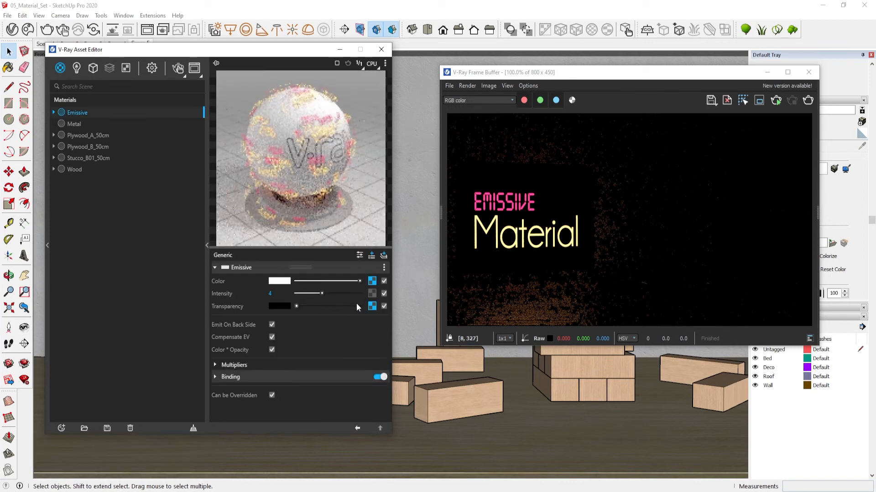
pyautogui.click(372, 307)
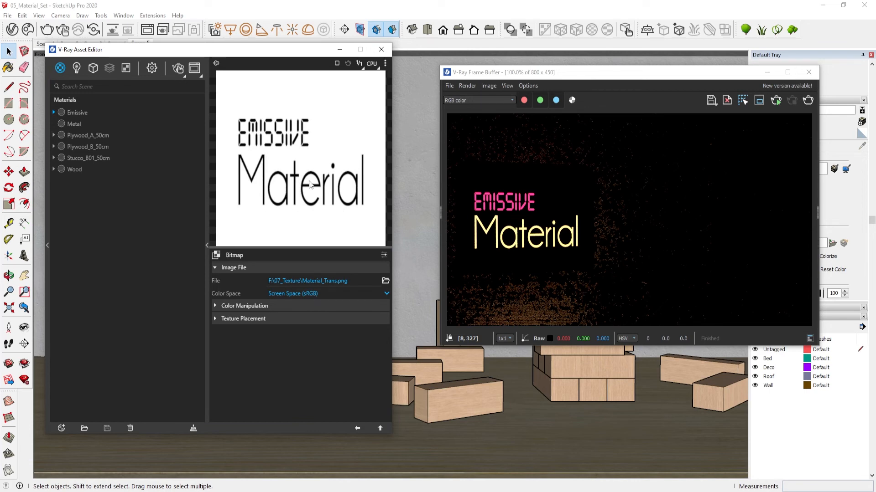
pyautogui.click(380, 428)
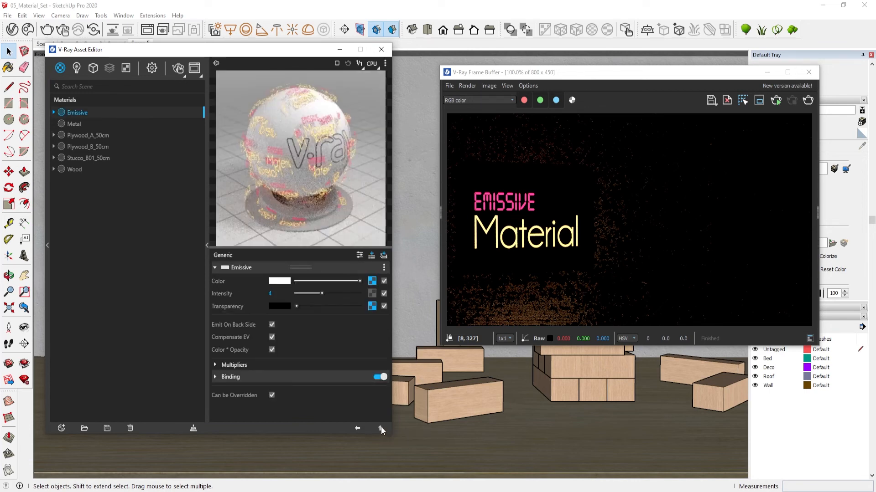
# Inspect the Emissive layer's Multipliers and Binding sections and hide the advanced options
pyautogui.click(215, 367)
pyautogui.scroll(-1, 242, 367)
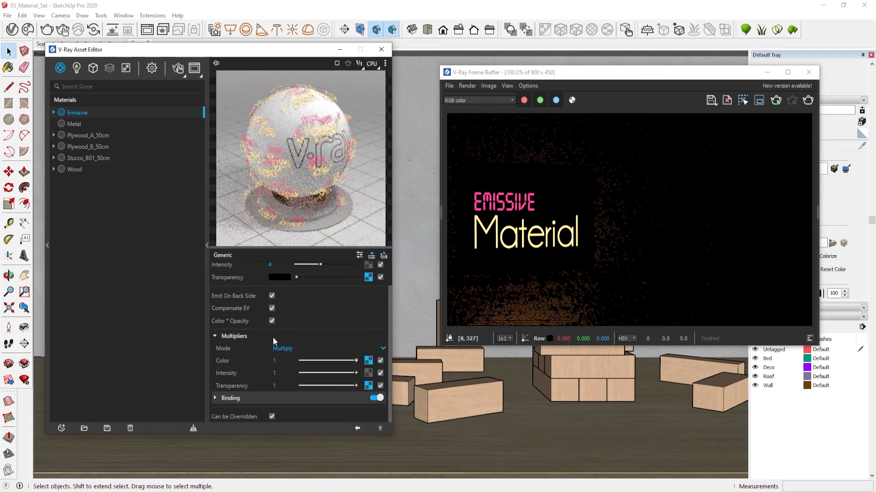
pyautogui.scroll(1, 273, 338)
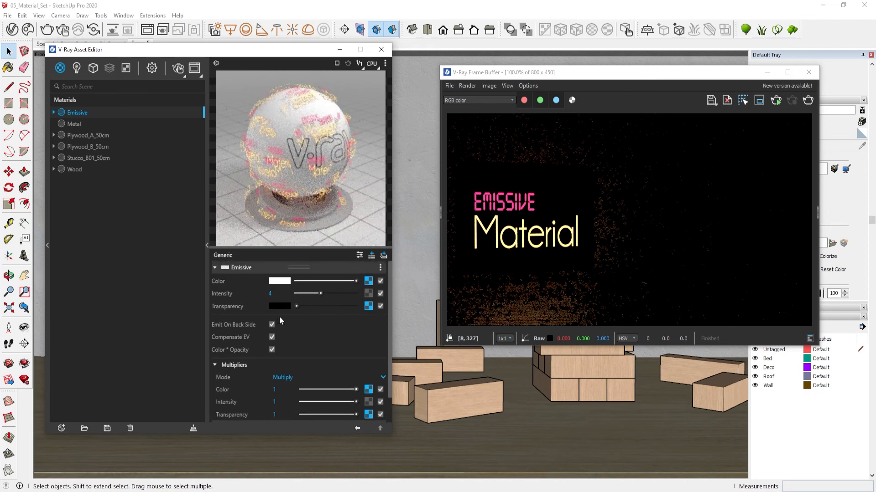
pyautogui.click(228, 366)
pyautogui.click(359, 255)
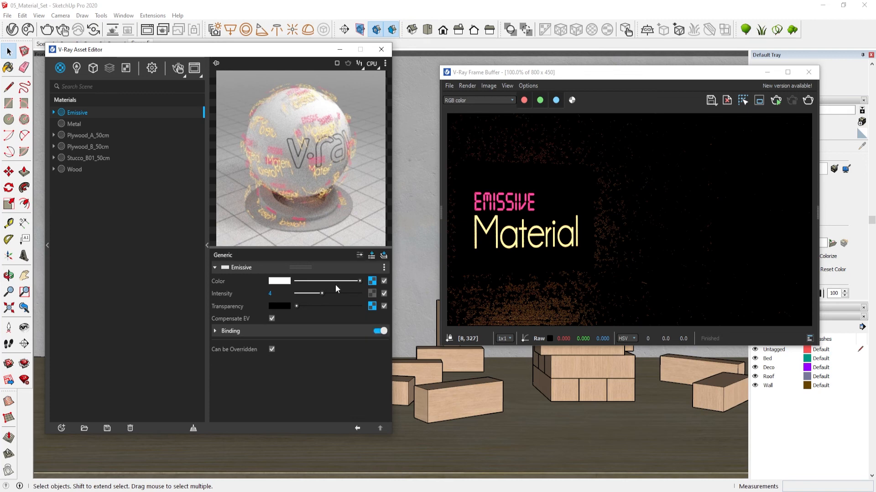
pyautogui.click(216, 332)
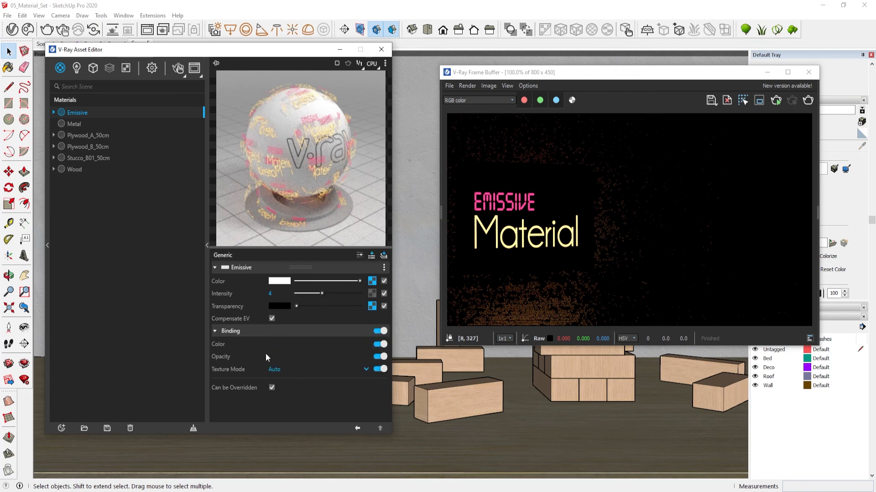
pyautogui.click(220, 330)
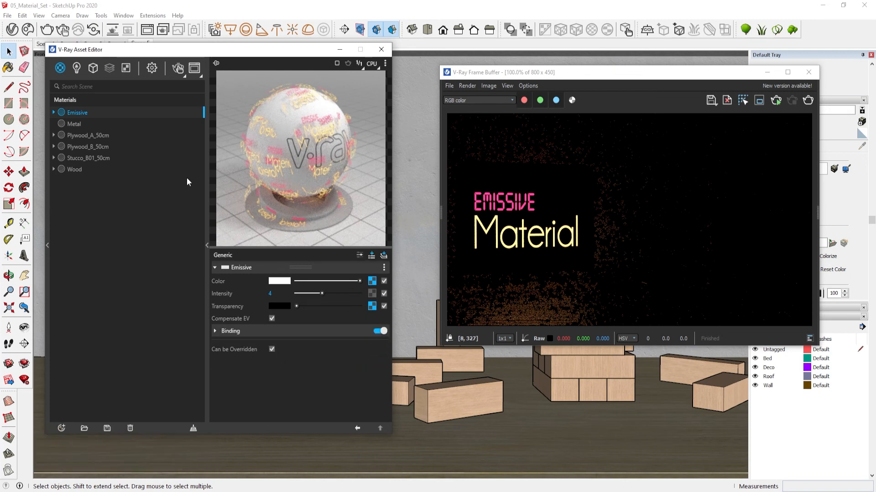
# In the render settings, switch the engine to CPU, turn off Interactive, and set the denoiser to V-Ray
pyautogui.click(152, 68)
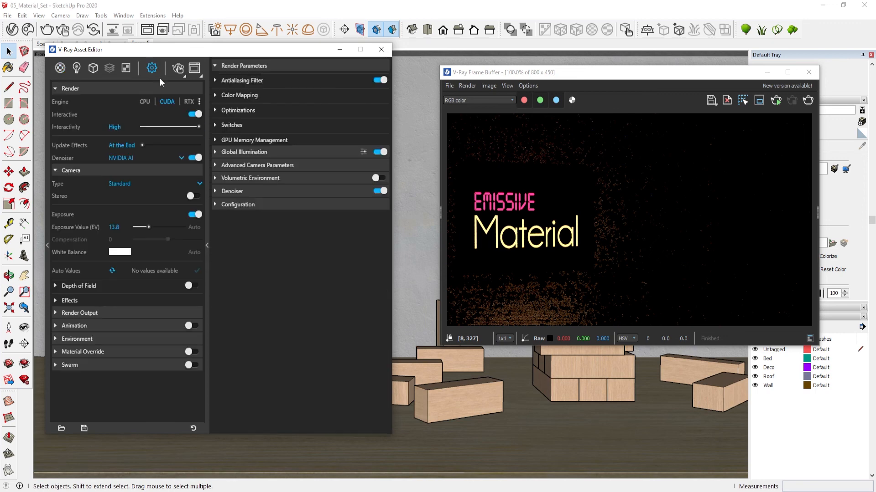
pyautogui.click(146, 102)
pyautogui.click(192, 114)
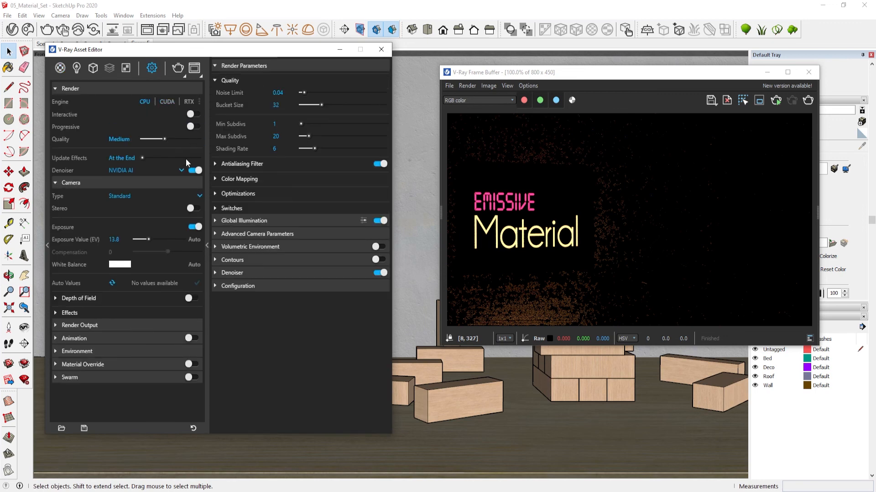
pyautogui.click(176, 172)
pyautogui.click(155, 195)
# Check the Environment settings, then browse the lights and materials lists
pyautogui.click(127, 350)
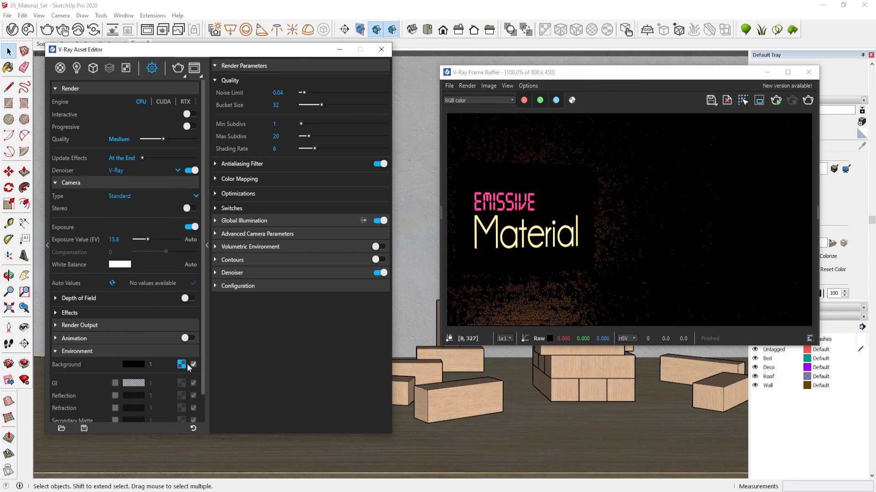
pyautogui.click(127, 351)
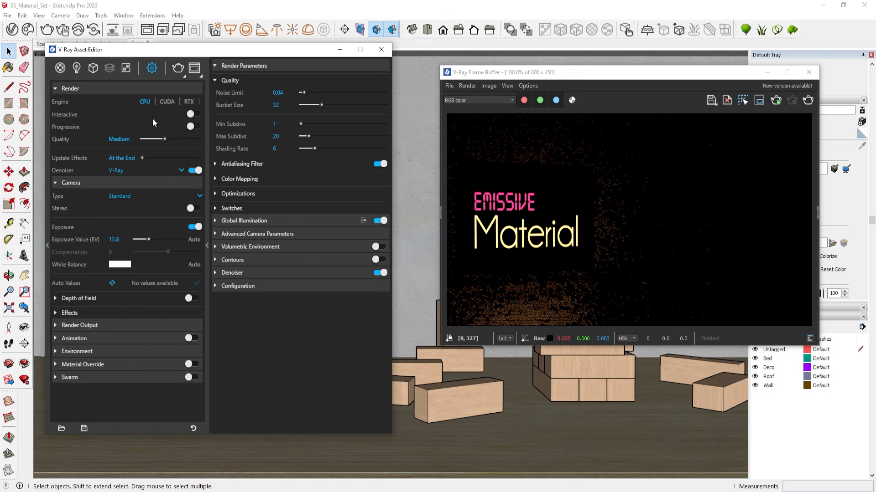
pyautogui.click(94, 68)
pyautogui.click(76, 69)
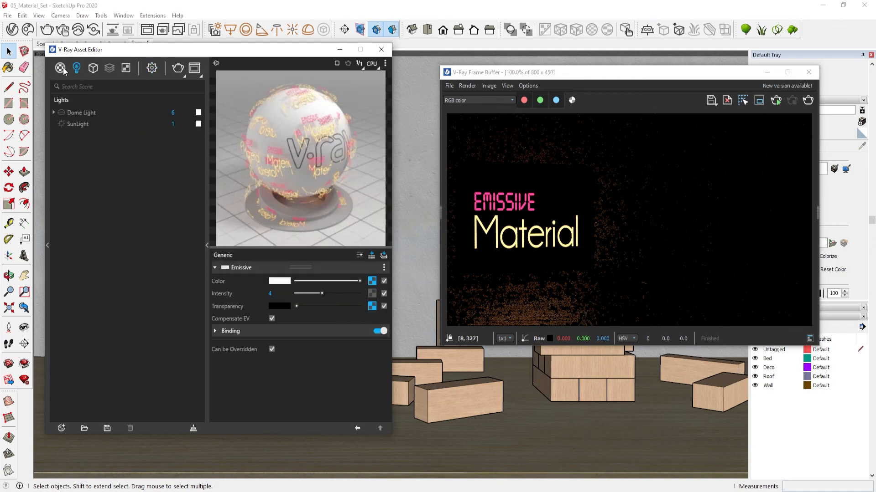
pyautogui.click(60, 69)
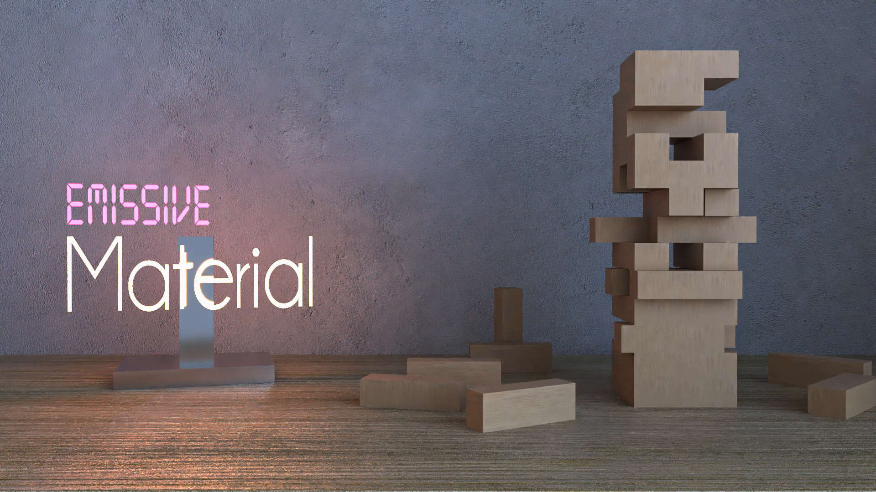